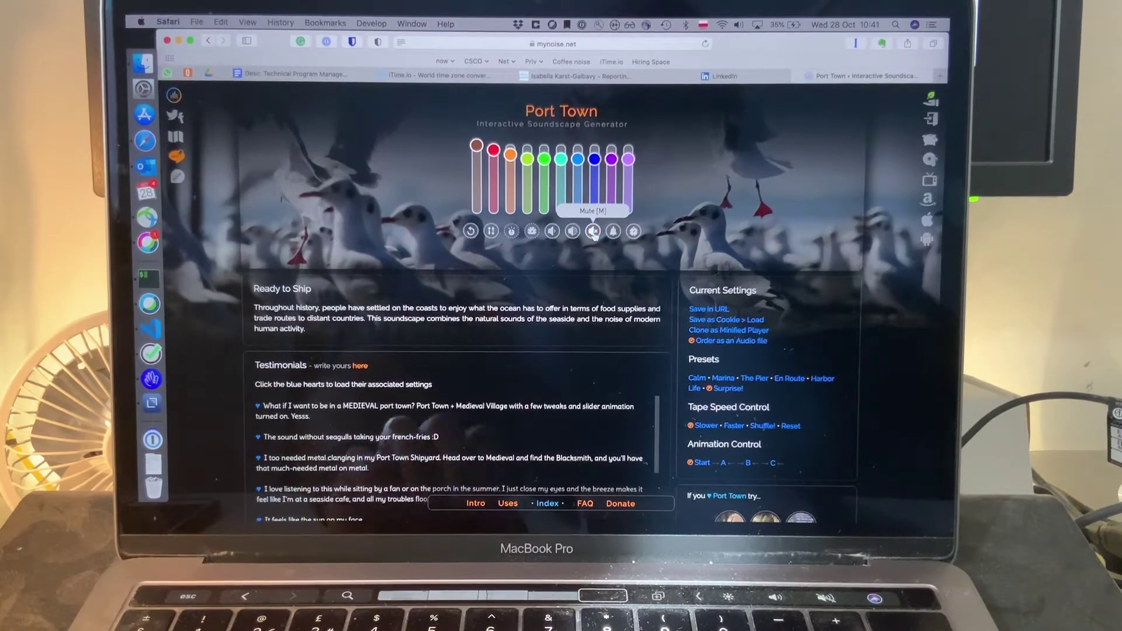
Step: Unmute Port Town, listen for about 15 seconds, then mute it again
click(594, 231)
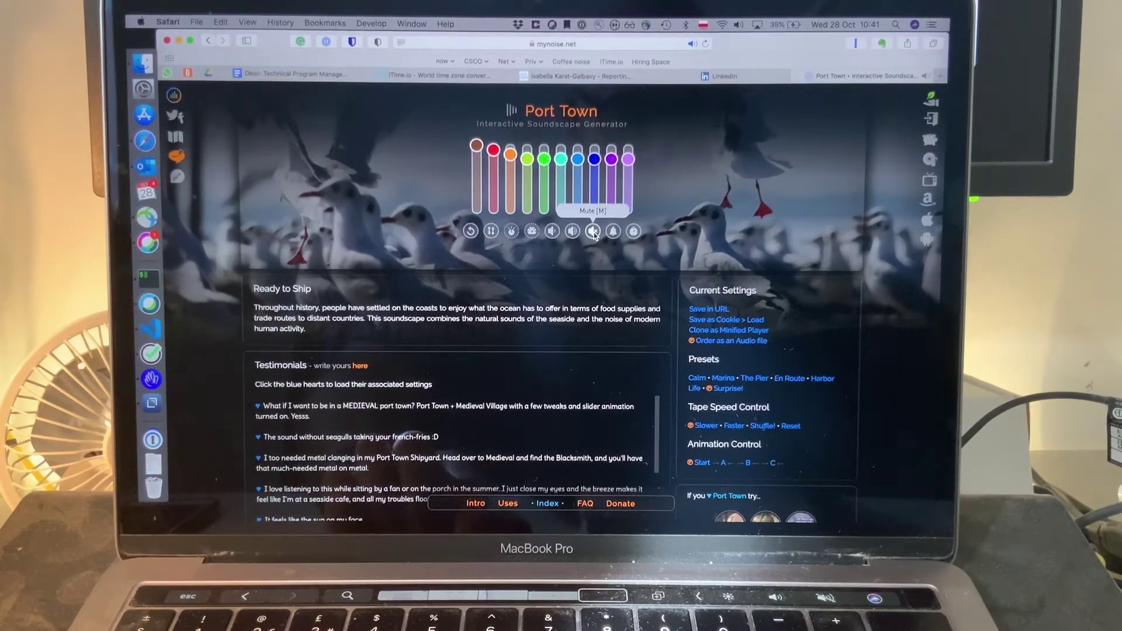
click(594, 232)
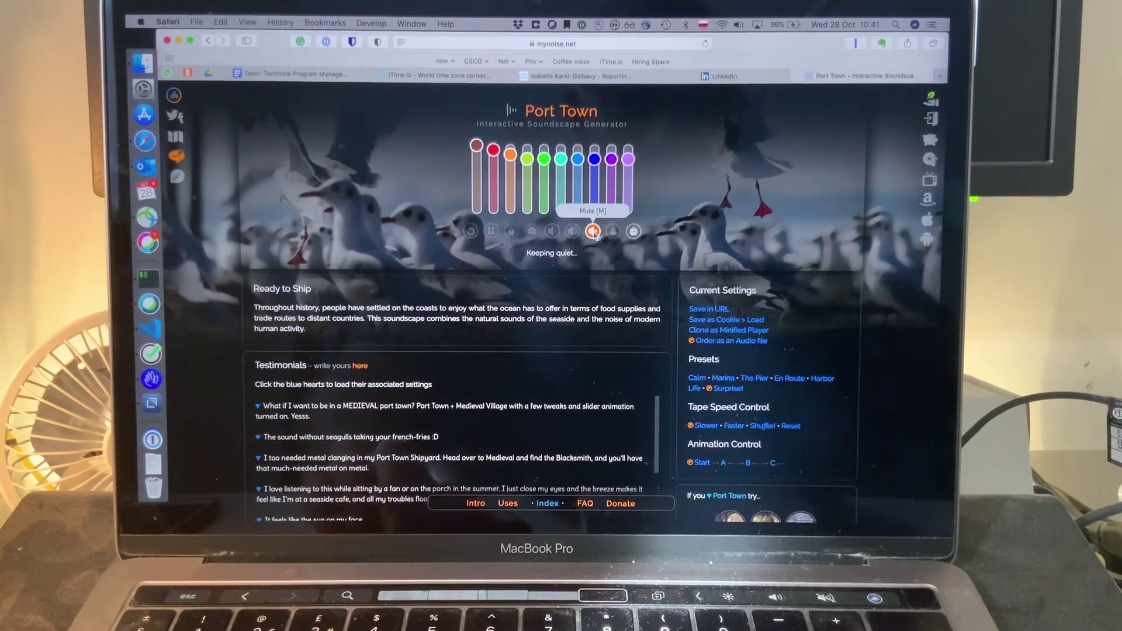
scroll(594, 232, down, 3)
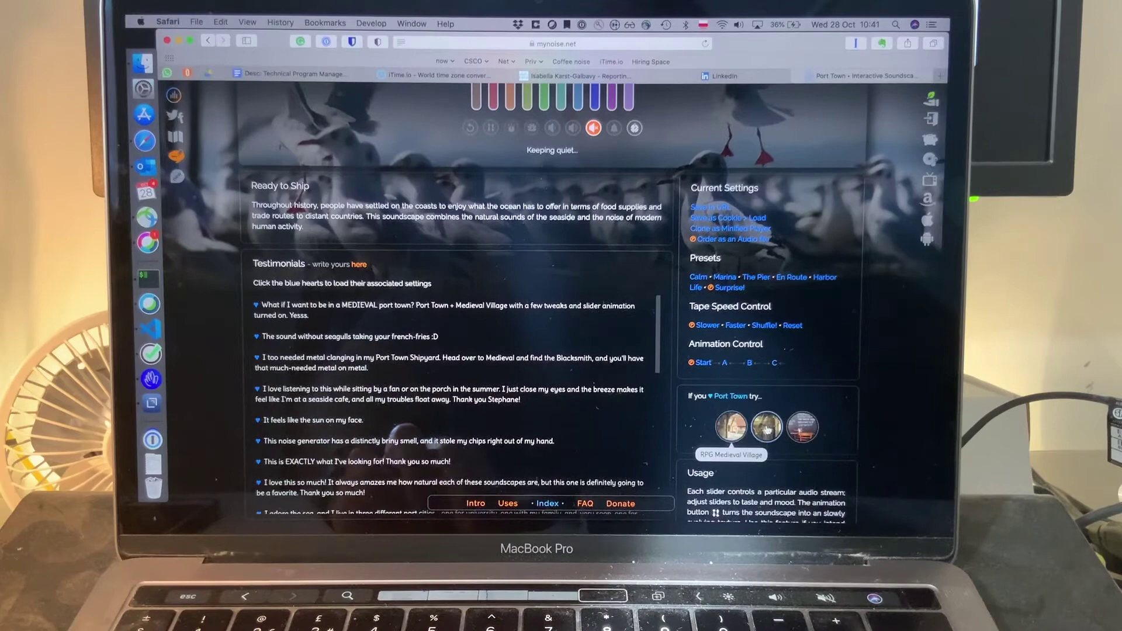
Step: Load the Cafe Restaurant generator from the 'If you love Port Town try…' suggestions
click(799, 428)
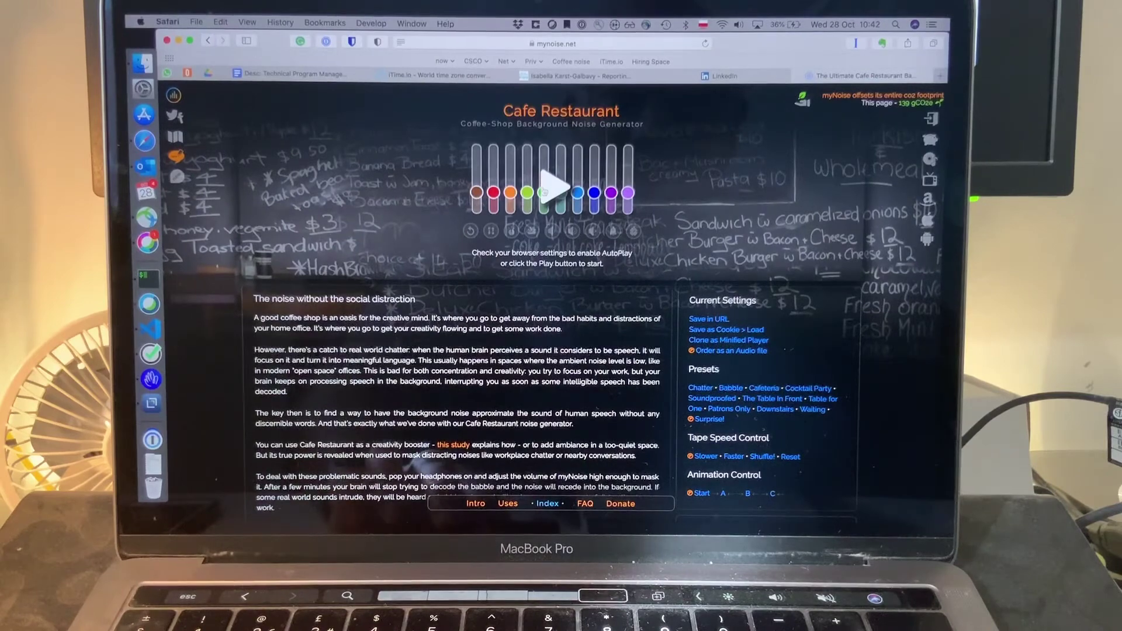
Step: Start Cafe Restaurant playback from the Play overlay on its sliders
click(551, 188)
click(572, 232)
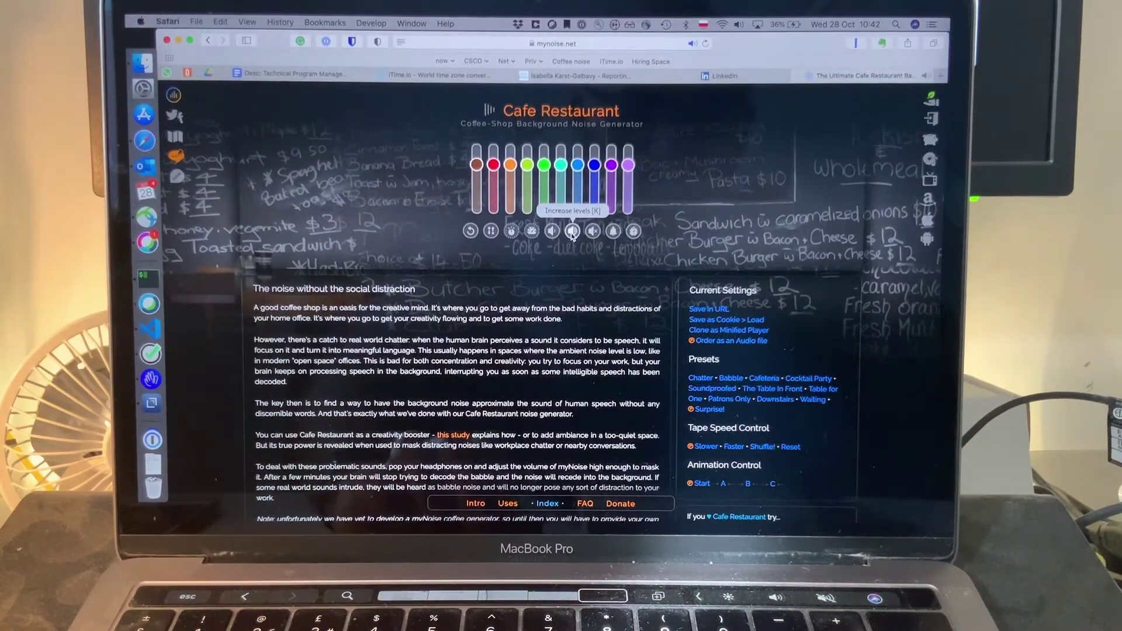